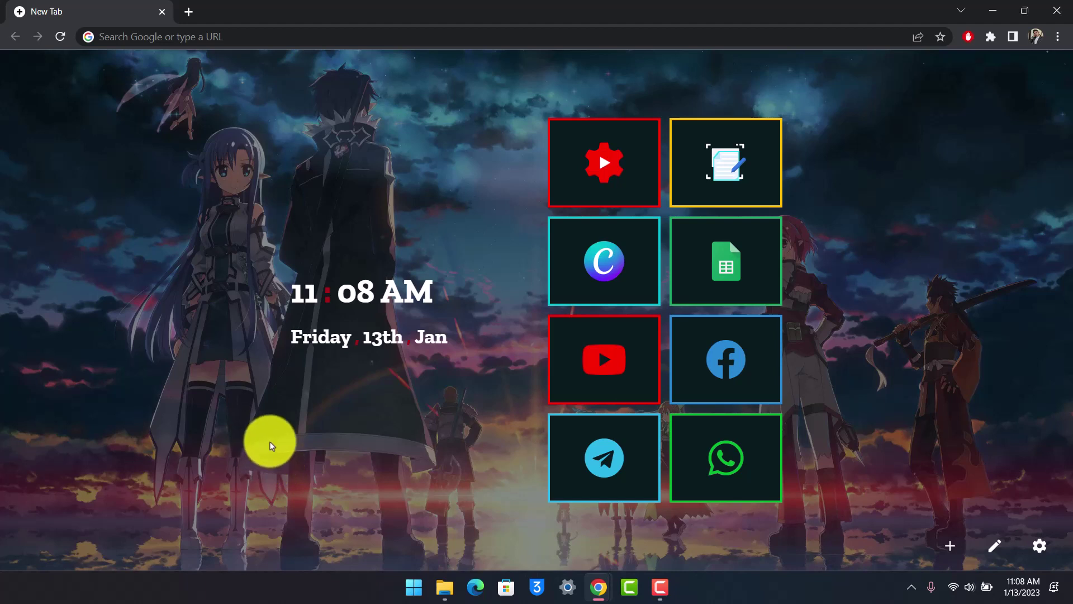
Load ea.com in Chrome from the address bar's autocomplete suggestion
click(226, 37)
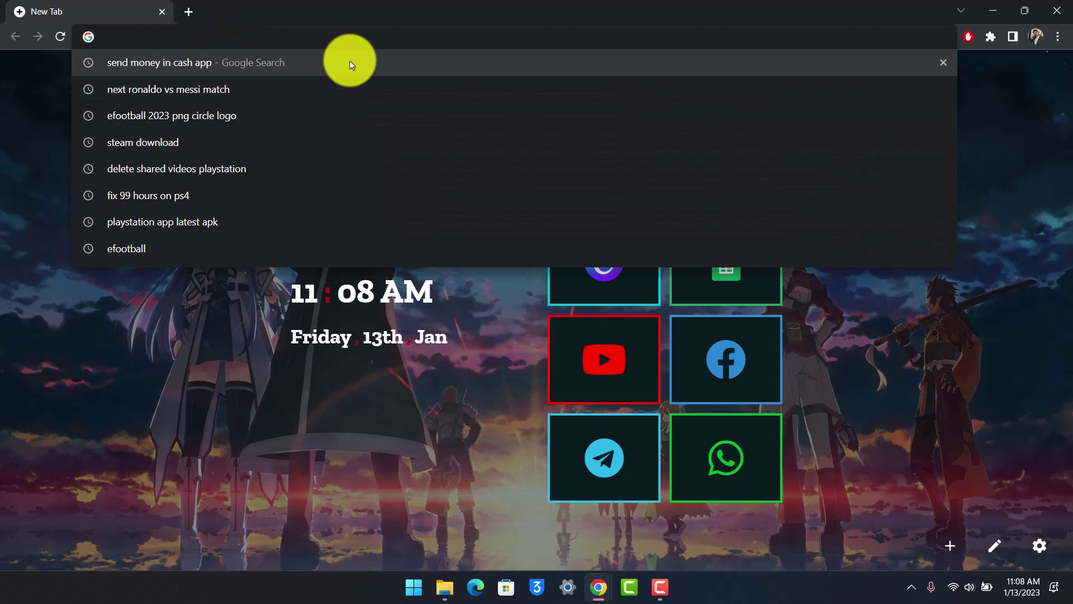
text(ea)
text(.)
text(c)
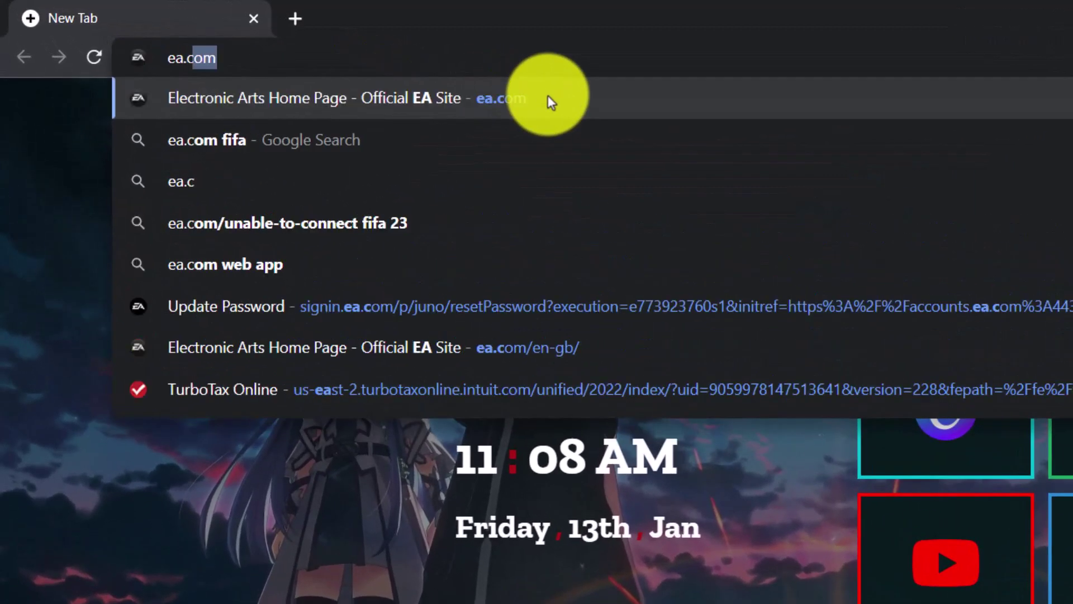
text(om)
key(Return)
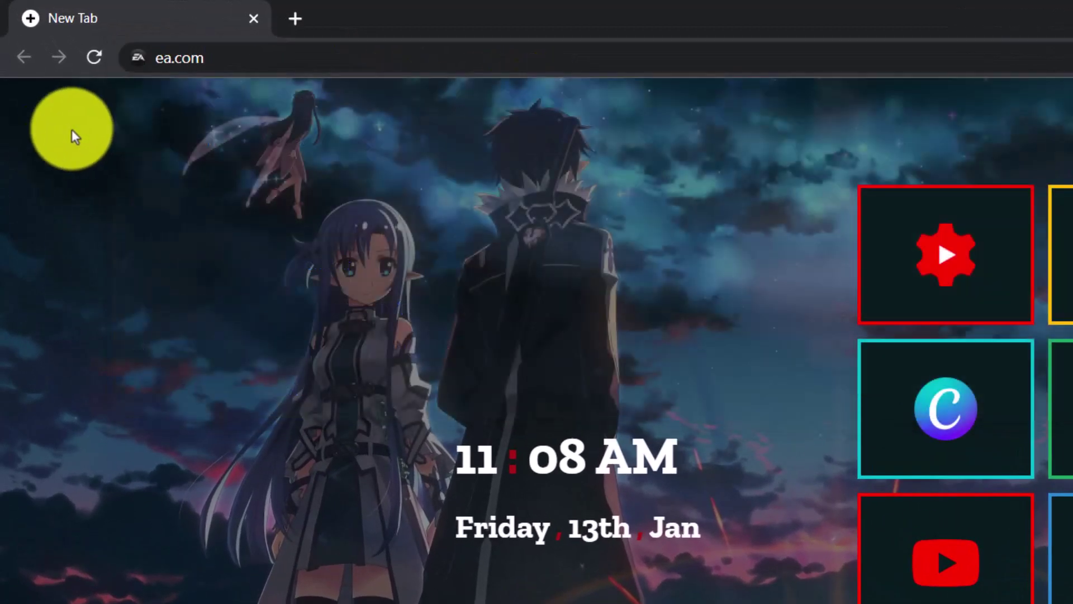
click(227, 56)
key(Return)
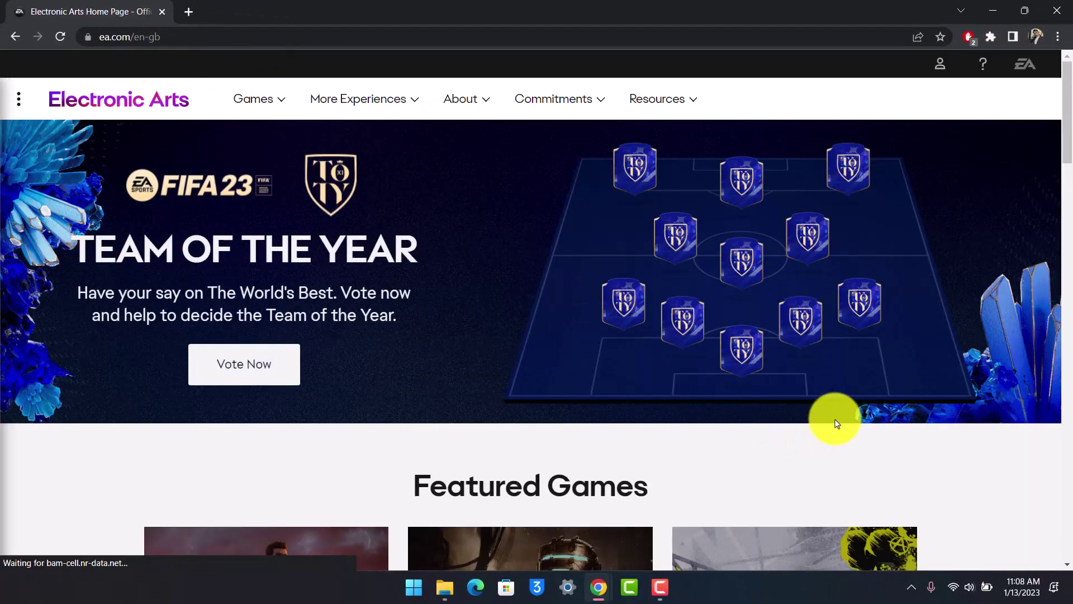
scroll(915, 439, down, 4)
scroll(925, 434, down, 1)
scroll(930, 427, up, 4)
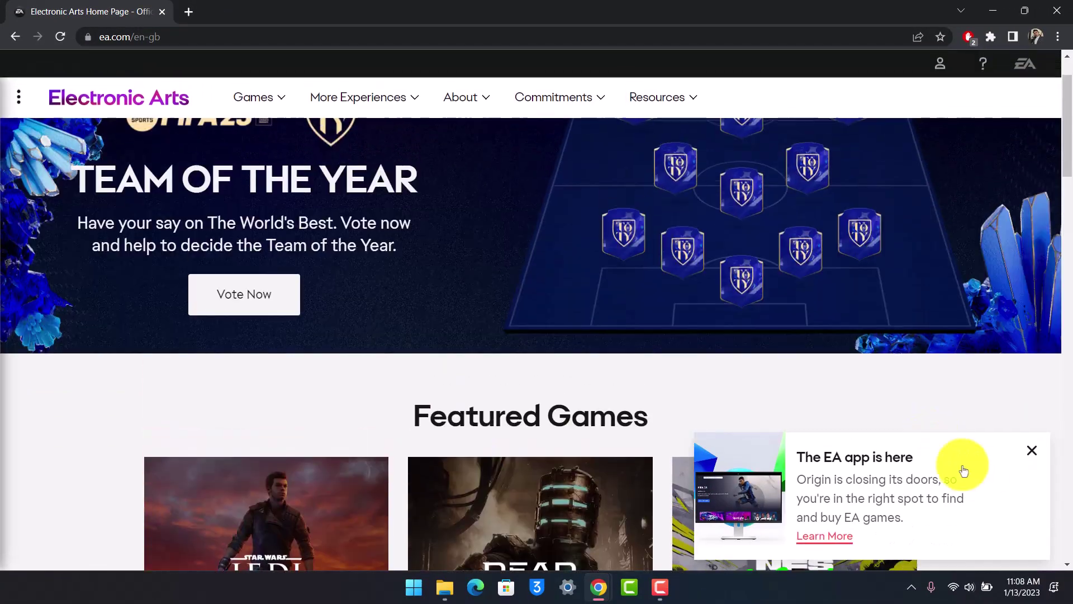
Dismiss the EA app popup and reach the EA sign-in page via the account menu
click(1038, 452)
scroll(1033, 436, up, 1)
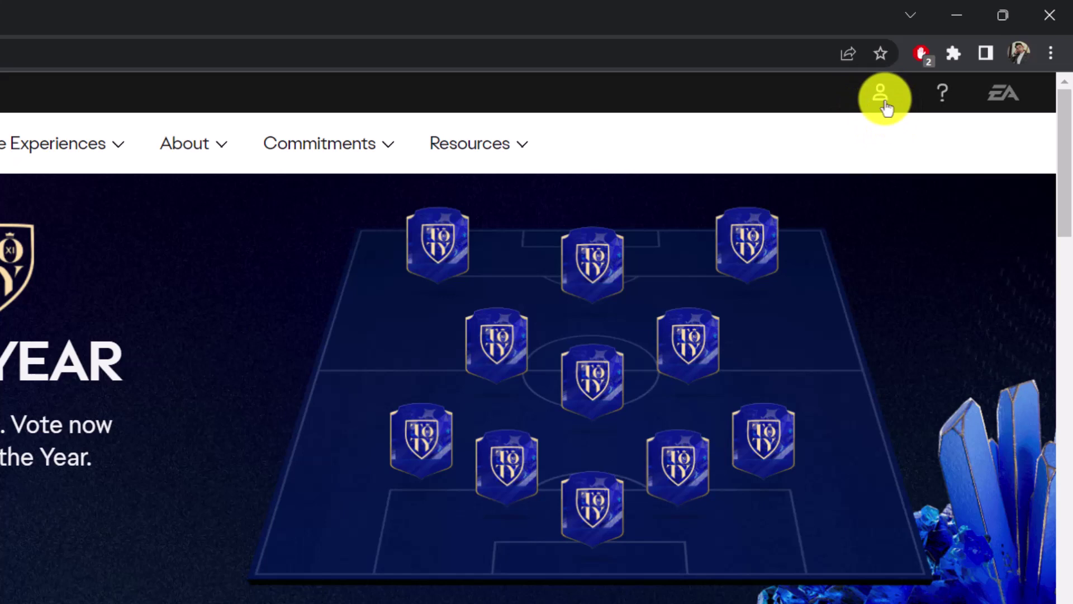
click(882, 103)
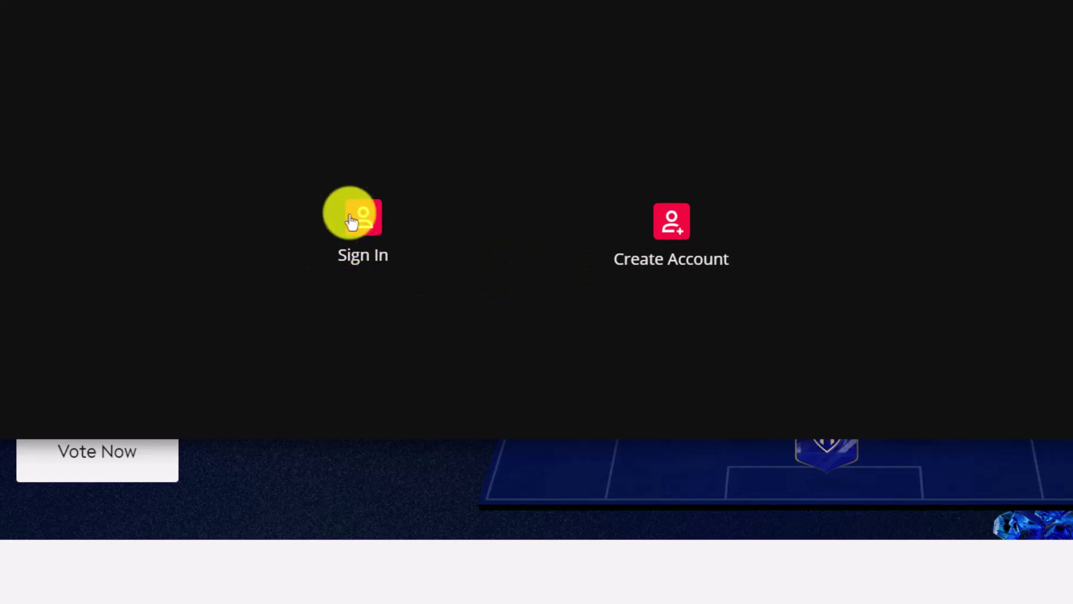
click(358, 267)
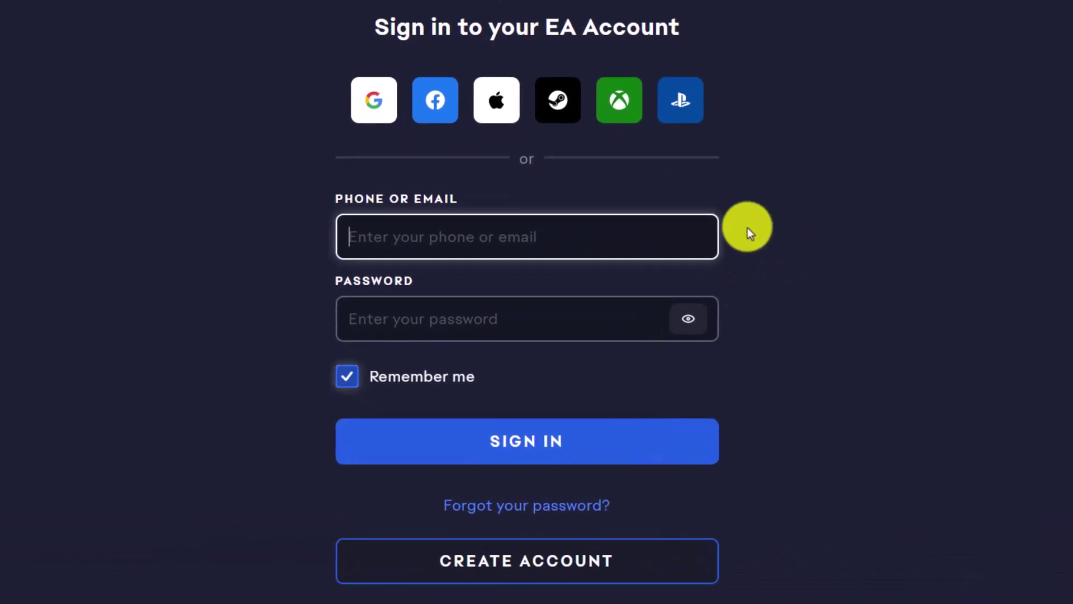
click(269, 310)
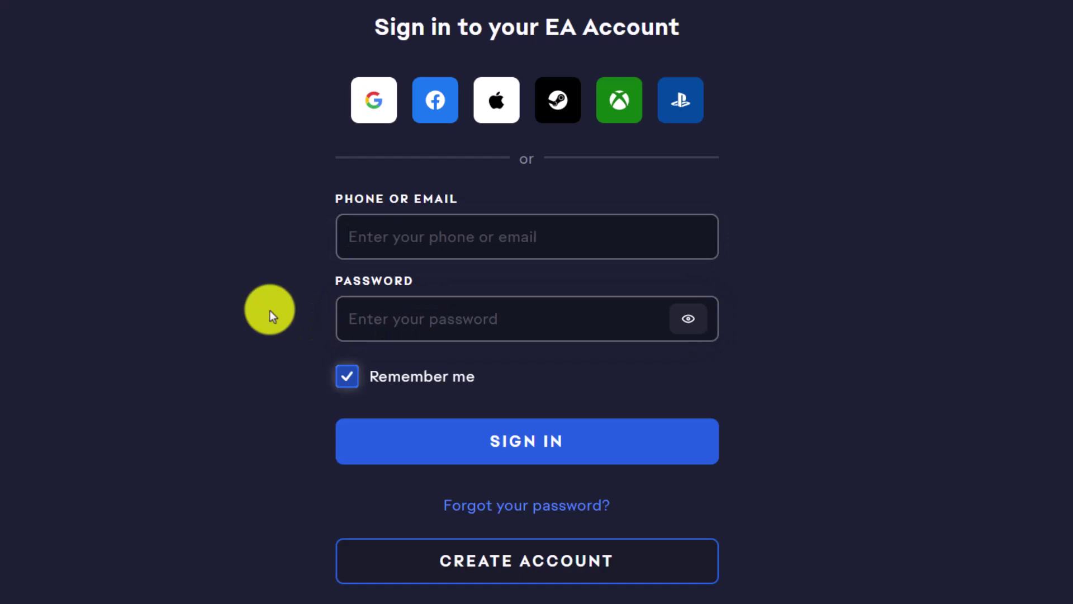
Send a password recovery request for the account email, completing the captcha
click(514, 506)
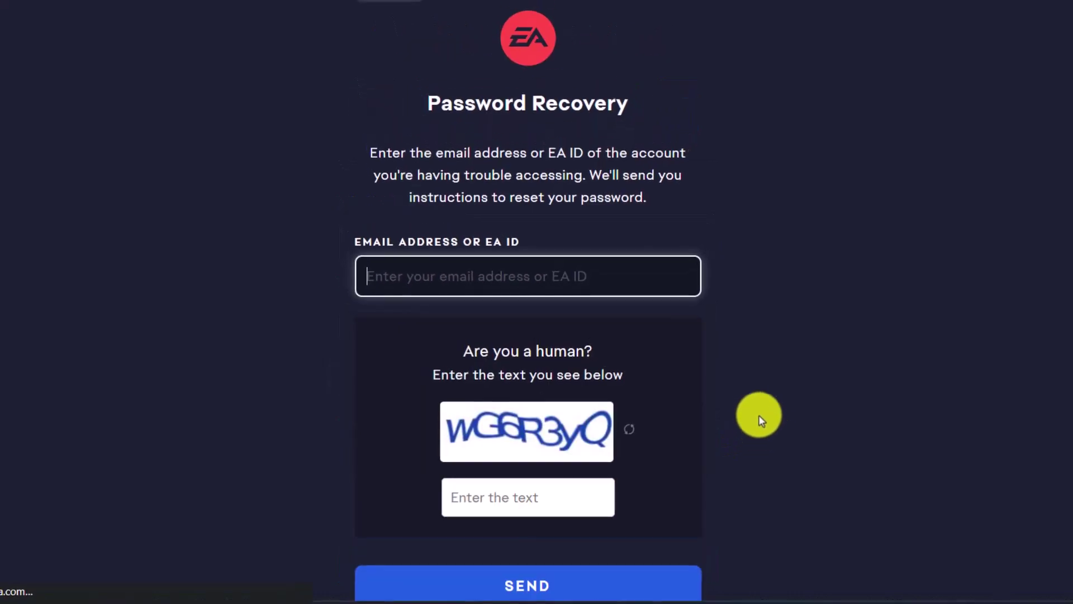
scroll(758, 412, down, 1)
click(521, 198)
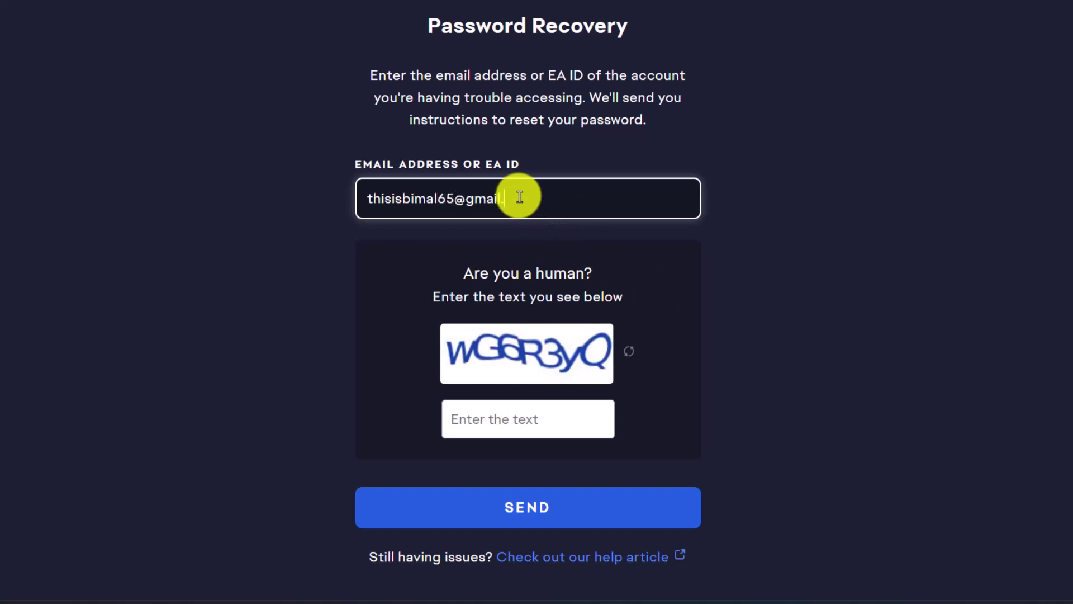
click(486, 415)
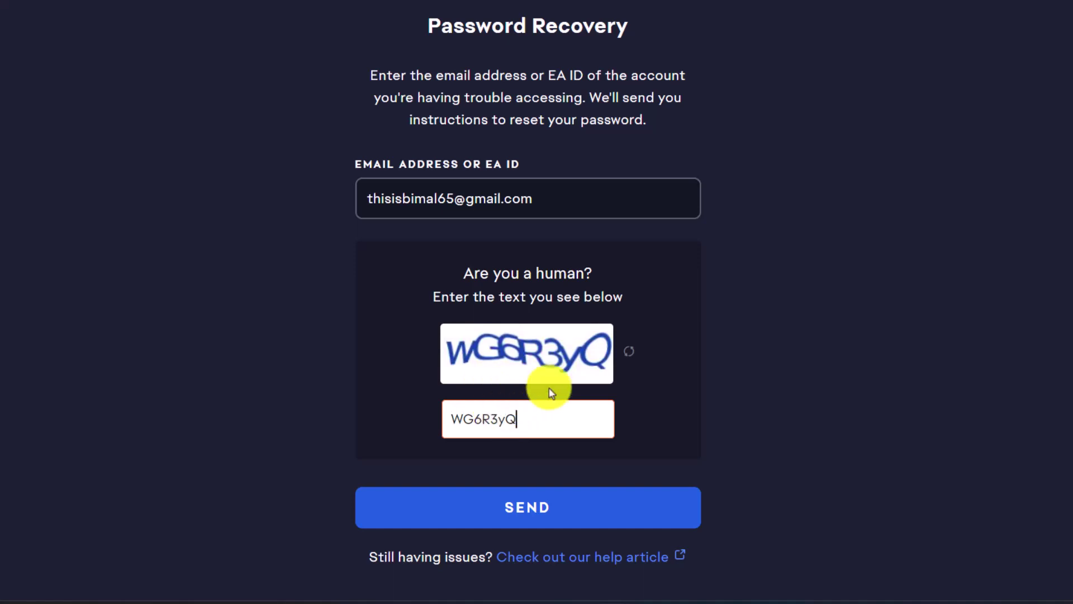
click(518, 514)
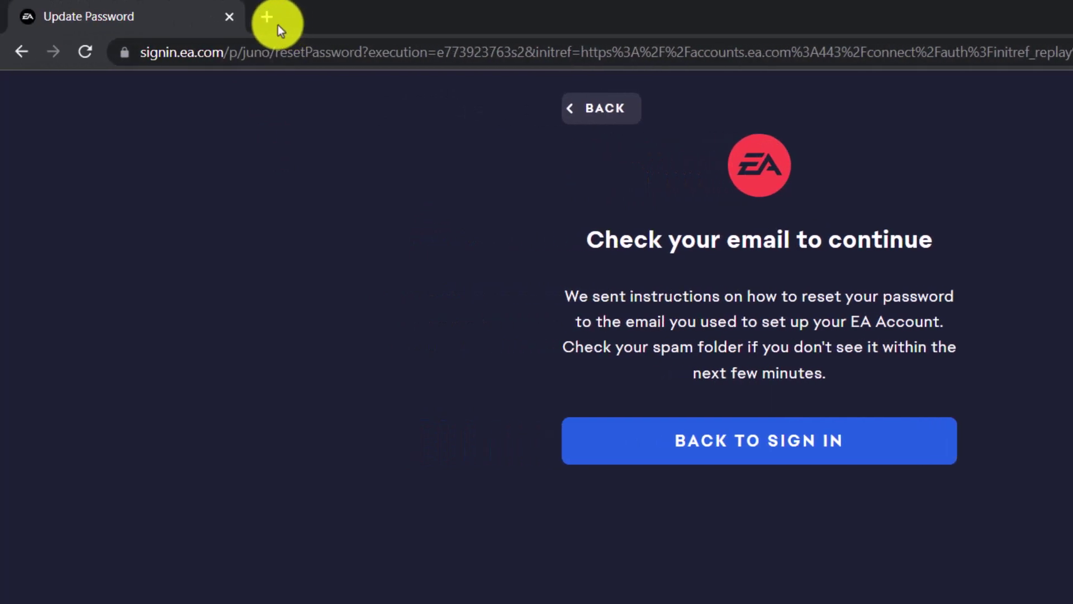
In a new tab, open EA's 'Reset Your Password' email in Gmail
click(274, 24)
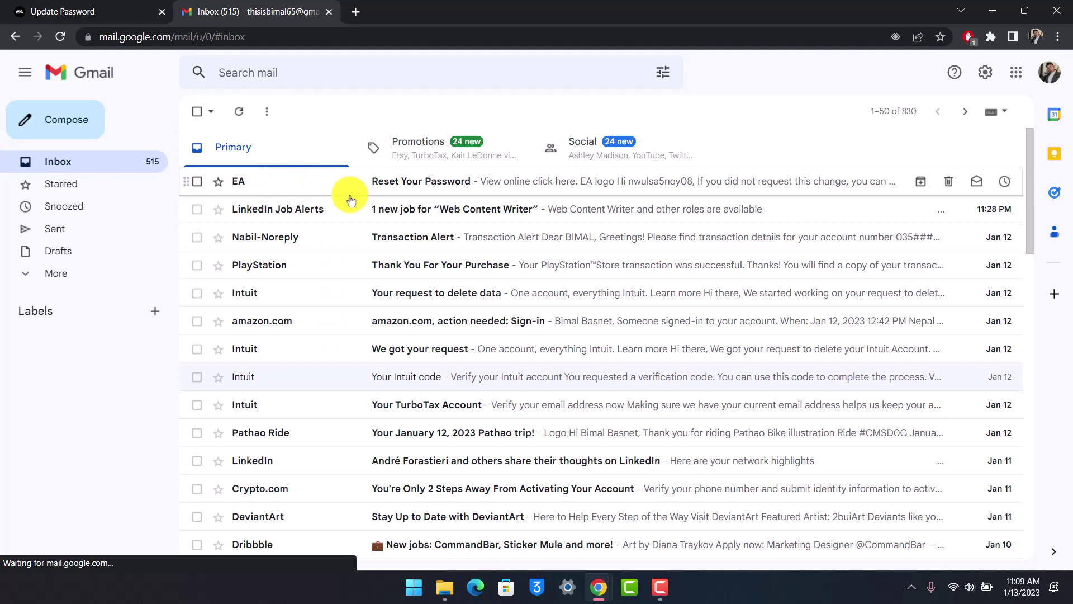
click(463, 192)
scroll(508, 295, down, 2)
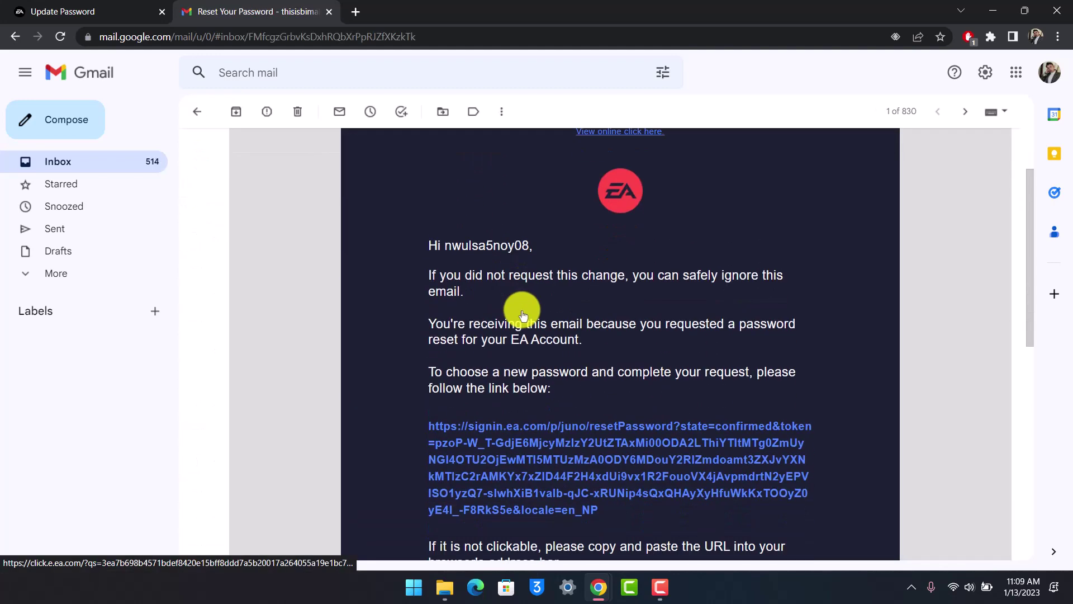
scroll(507, 295, down, 1)
scroll(493, 285, down, 1)
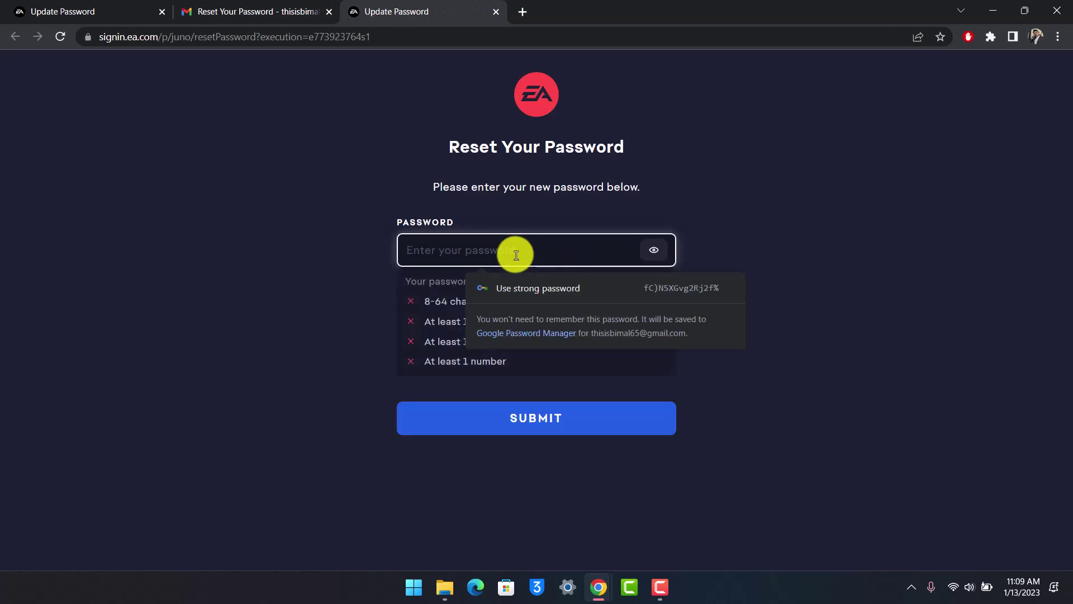
text(a)
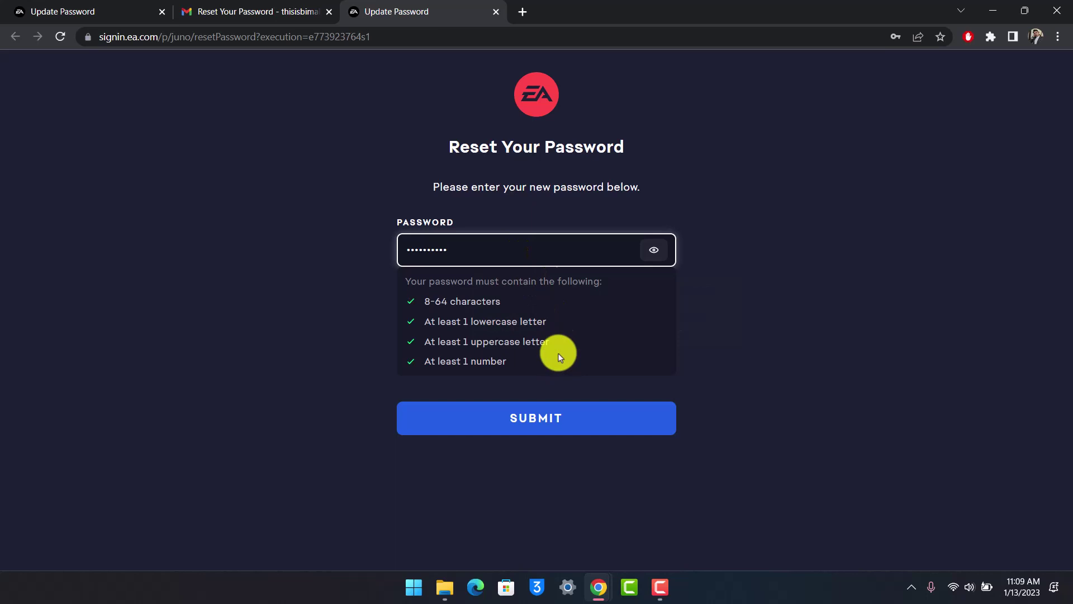
Submit the new password and dismiss Chrome's save-password offer
click(550, 420)
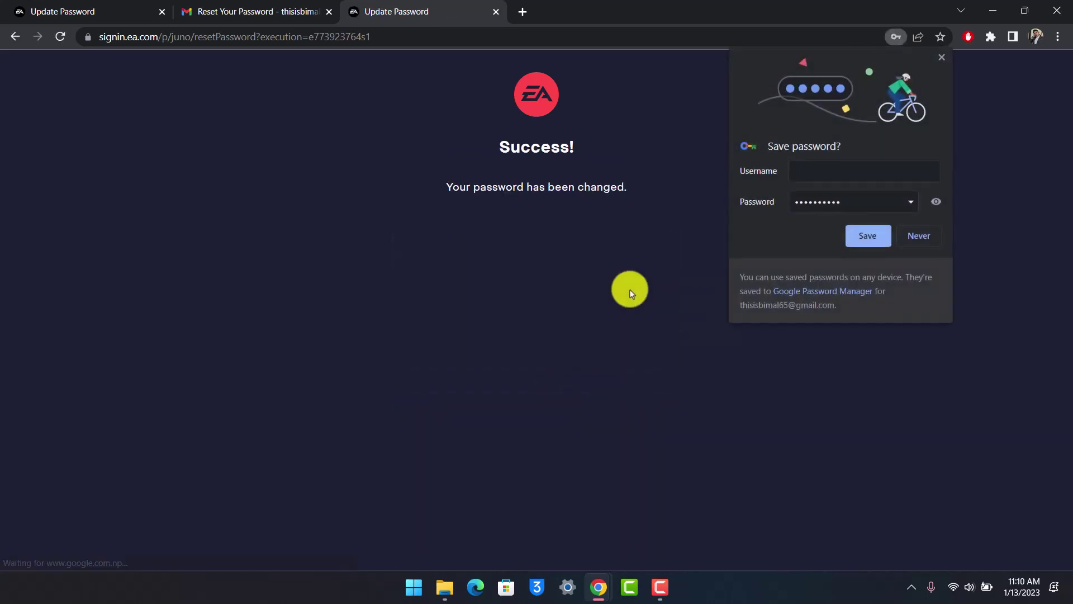
click(869, 246)
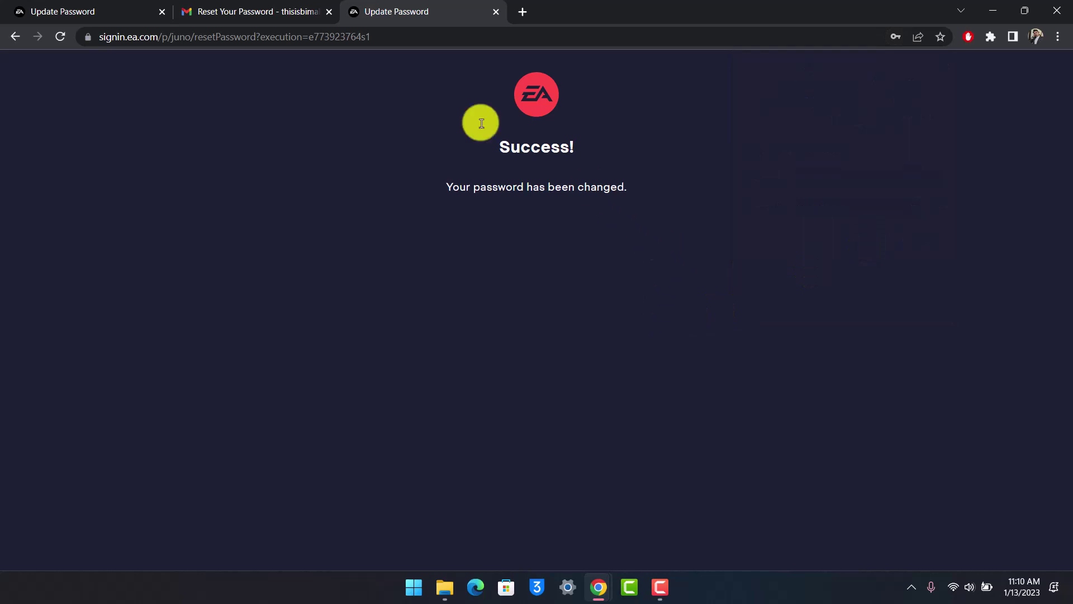
Back in the first tab, sign in with the autofilled account email and new password
click(107, 10)
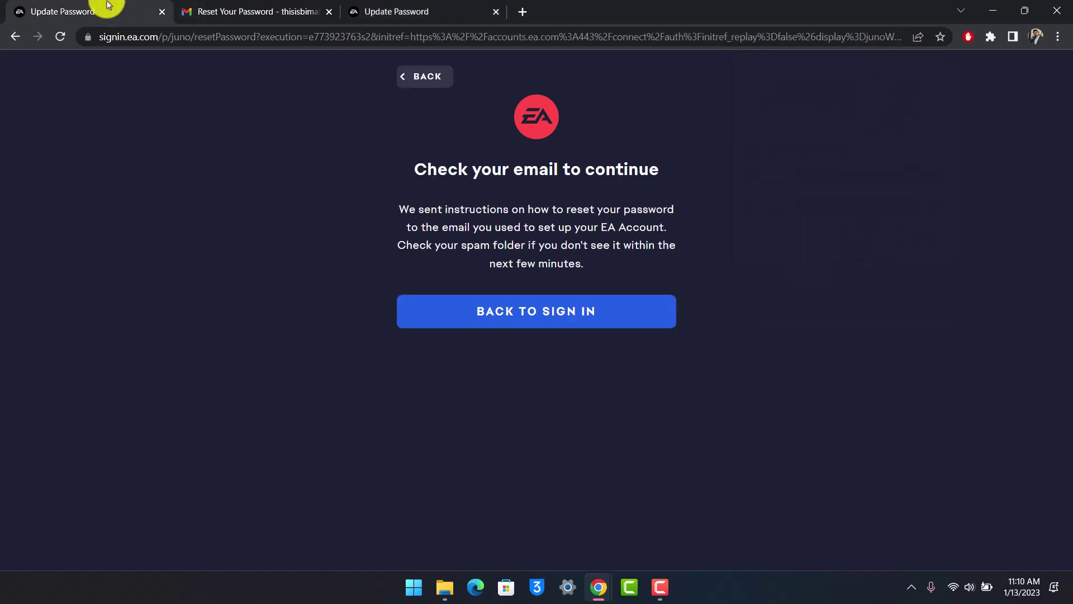
click(474, 303)
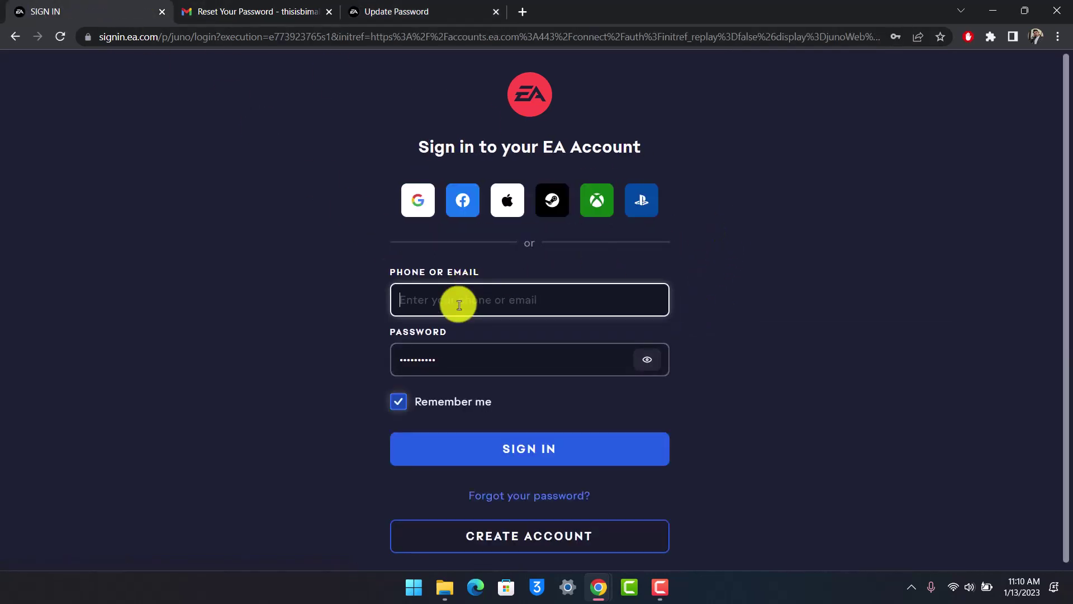
click(457, 302)
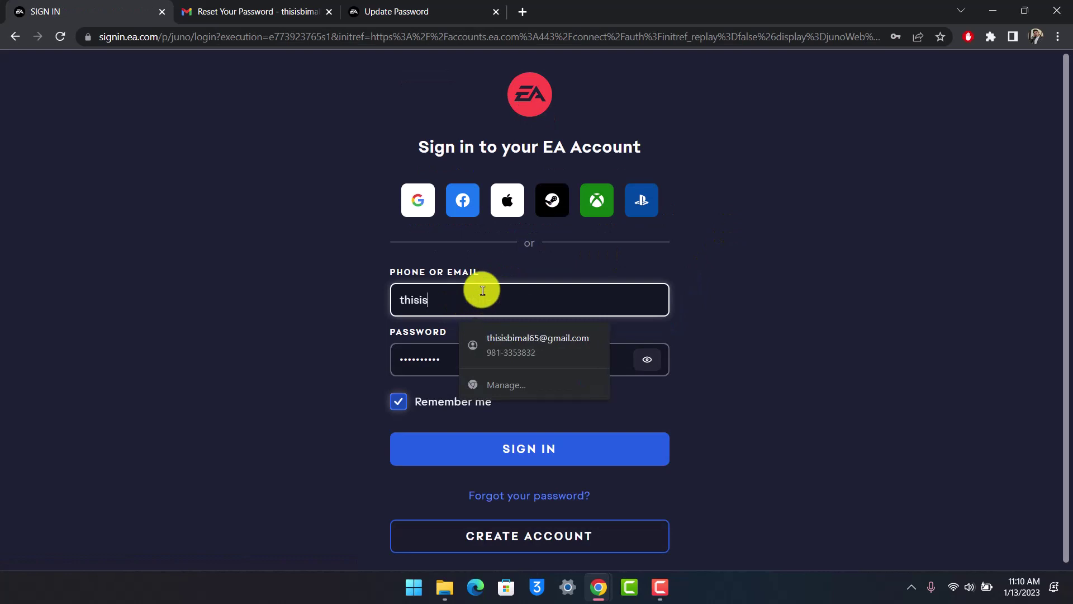
click(502, 342)
click(544, 448)
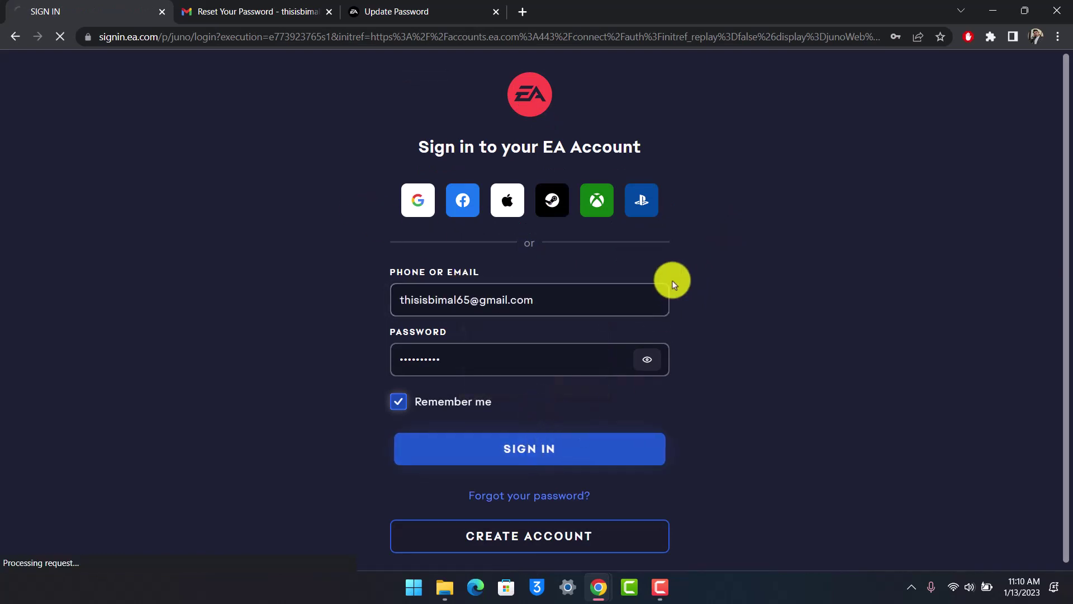